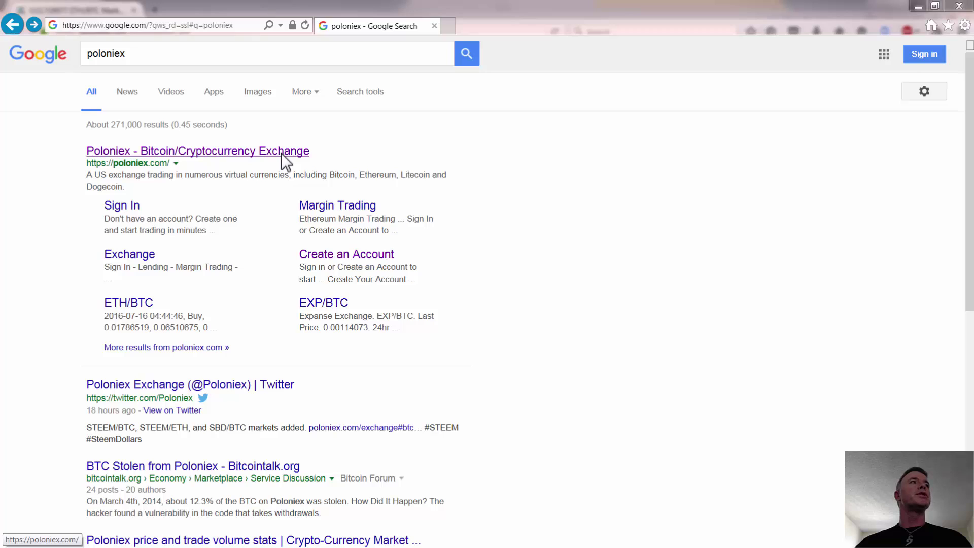
Step: Leave the Poloniex account signup page and bring up the logged-in ETH/BTC exchange page
click(253, 151)
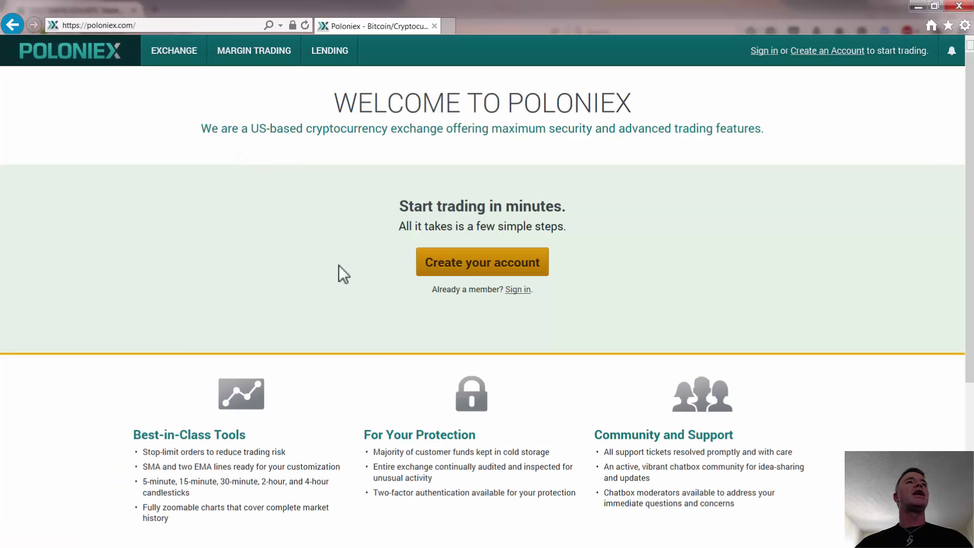
click(499, 262)
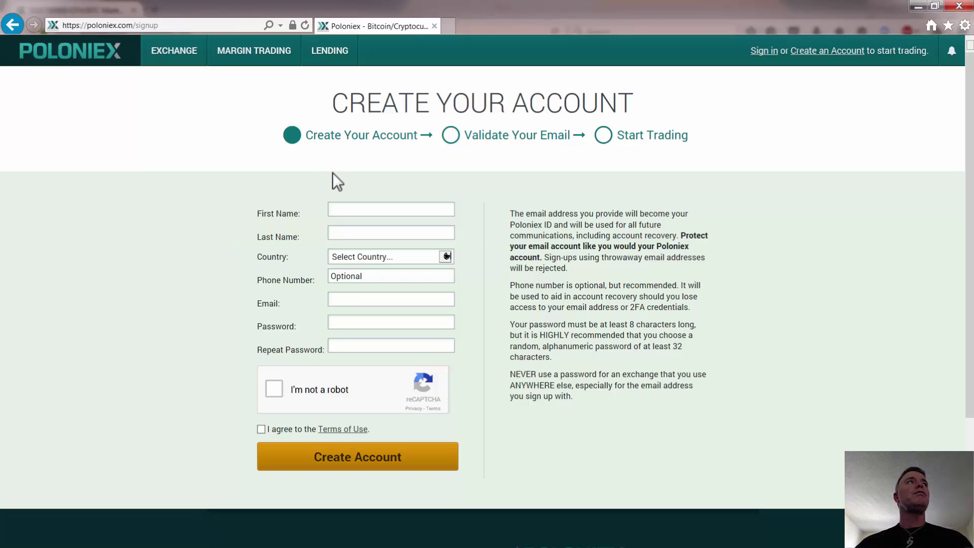
click(916, 10)
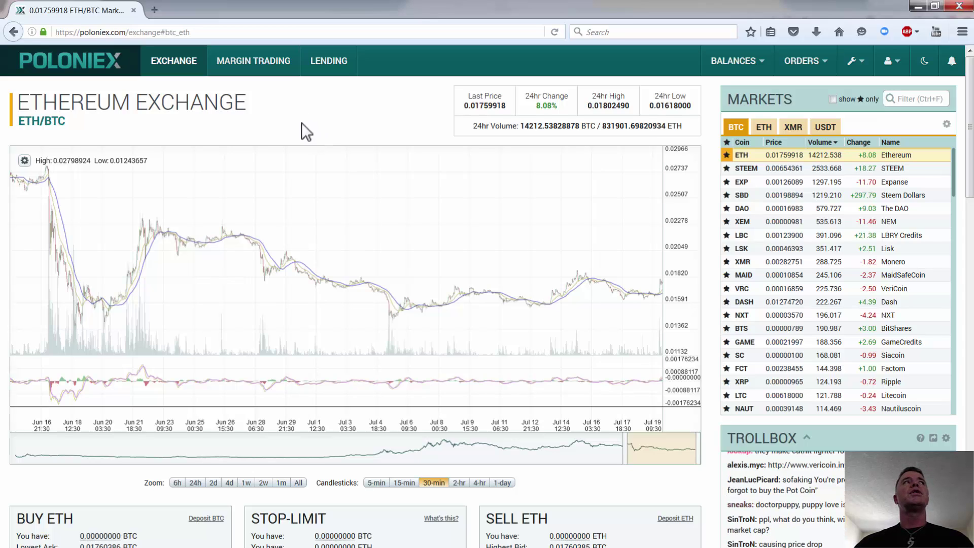
Step: Open the Deposits & Withdrawals page from Poloniex's BALANCES menu
mouse_move(754, 59)
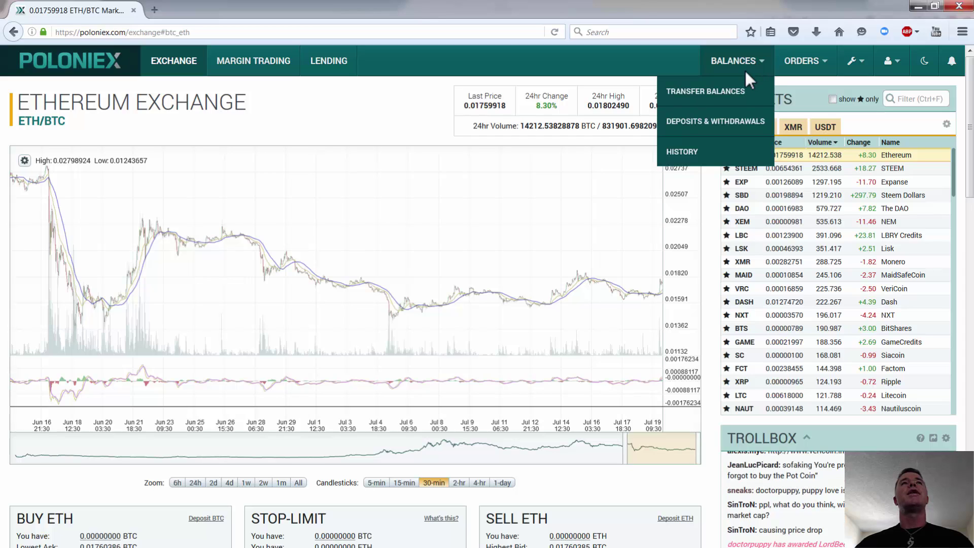
click(713, 126)
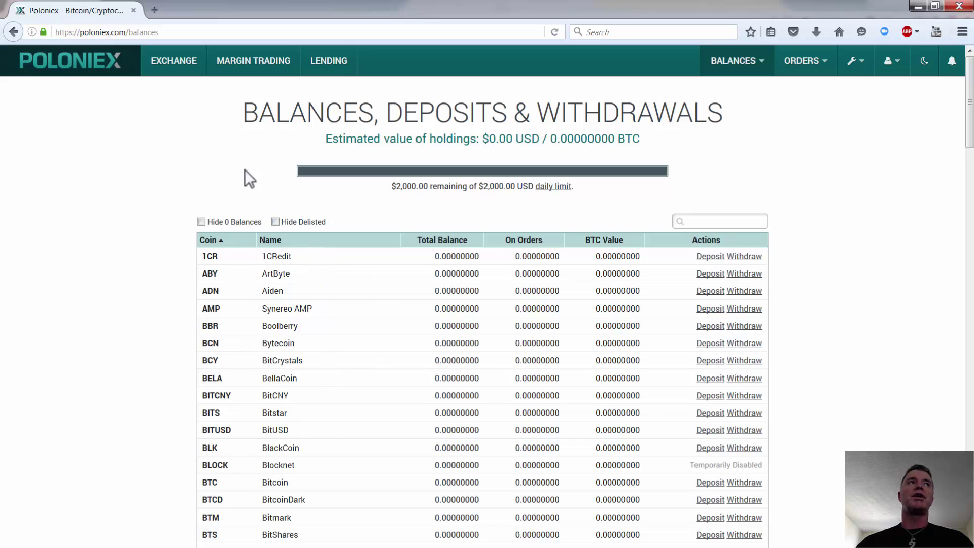
Step: Filter the balances table by 'steem' so only SBD and STEEM remain
click(707, 221)
text(steem)
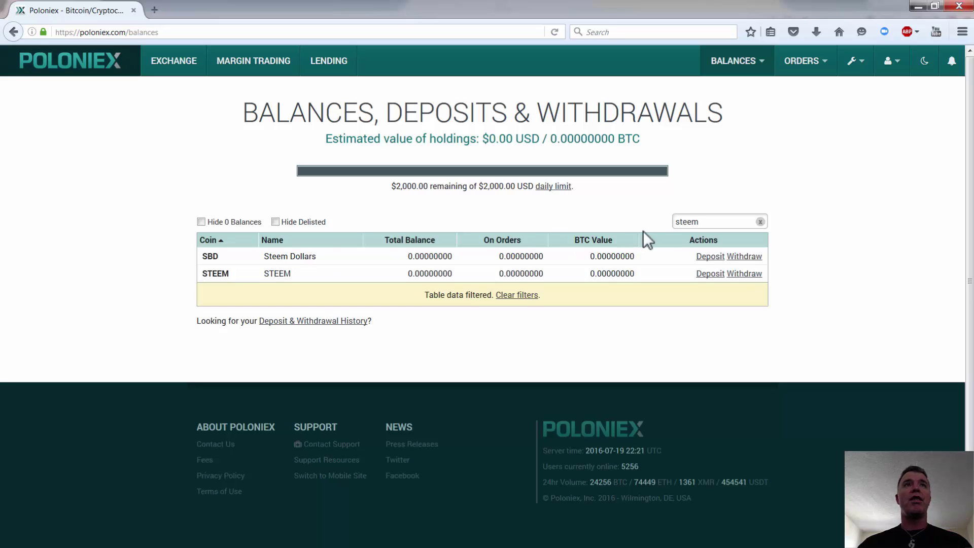
Step: Show the SBD deposit memo and Poloniex's SBD deposit address
click(710, 257)
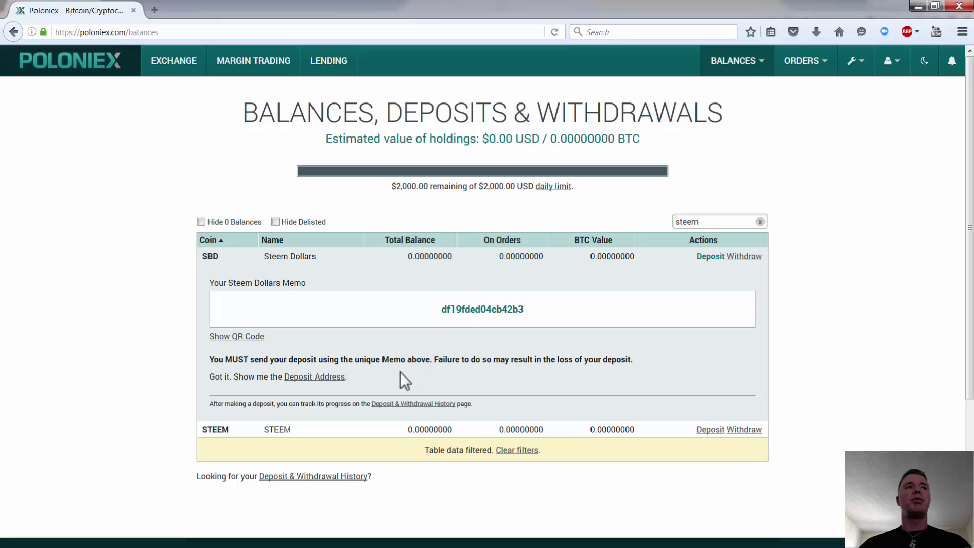
click(332, 378)
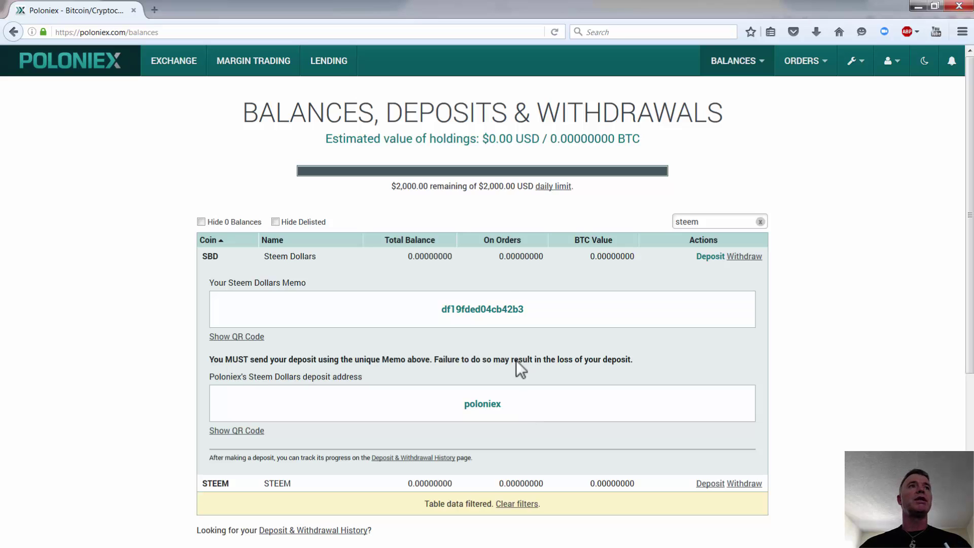
click(507, 347)
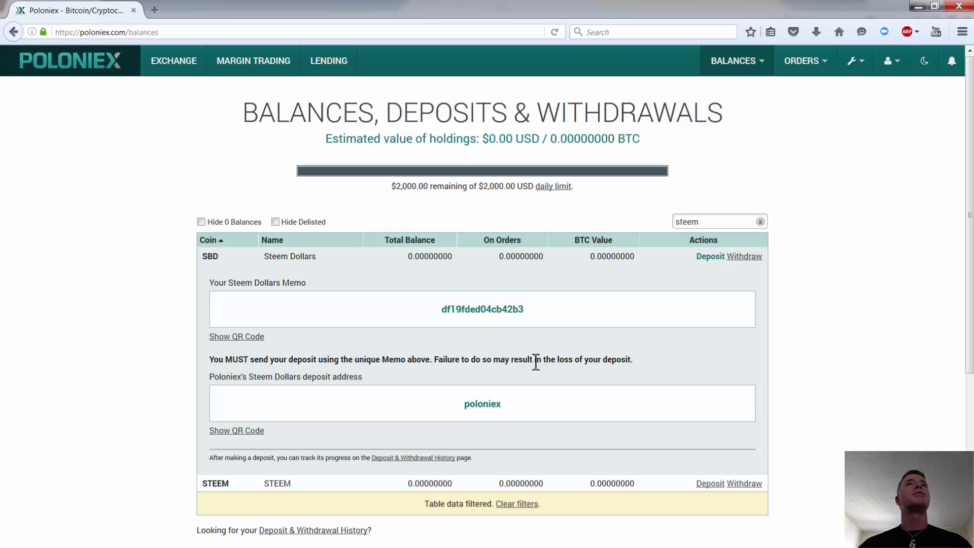
click(918, 7)
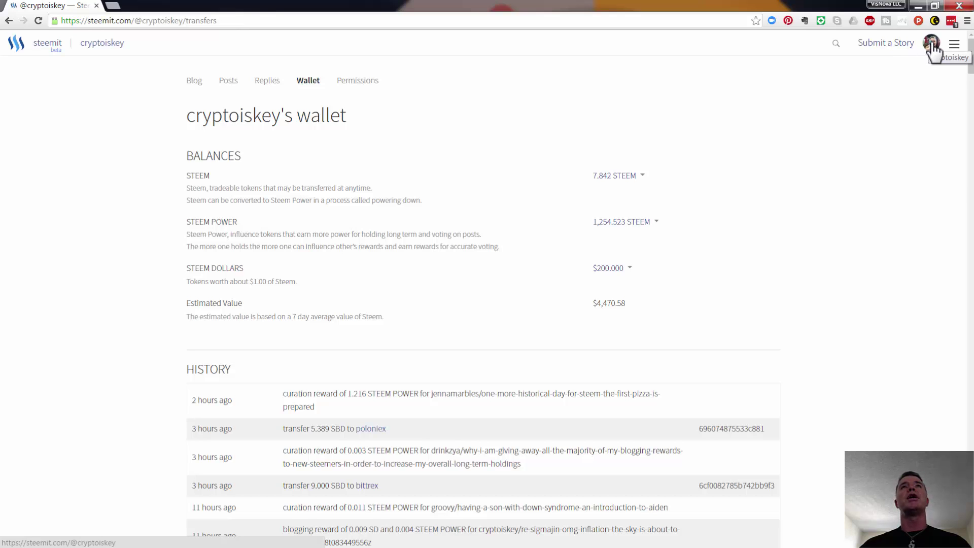
Step: Open the dropdown for the $200.000 Steem Dollars balance in the Steemit wallet
click(931, 43)
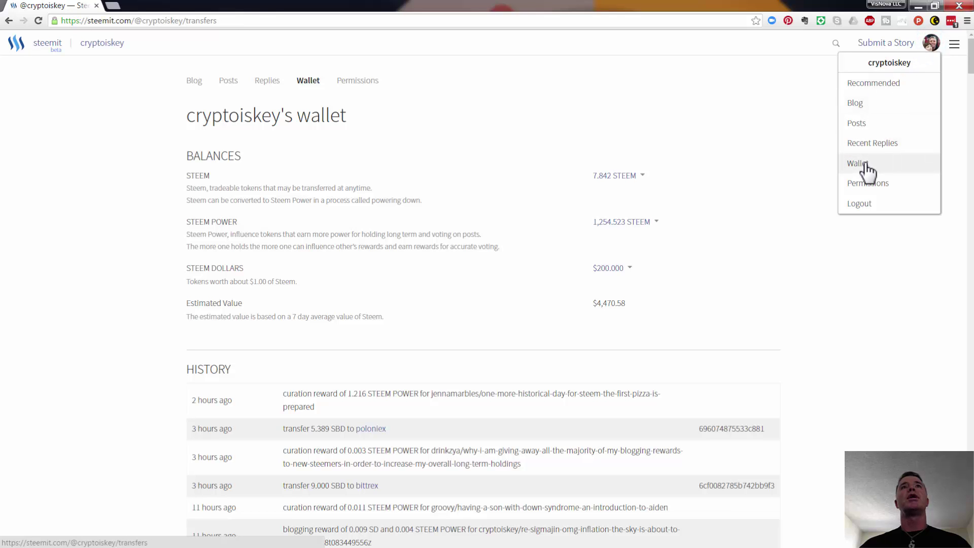
click(702, 75)
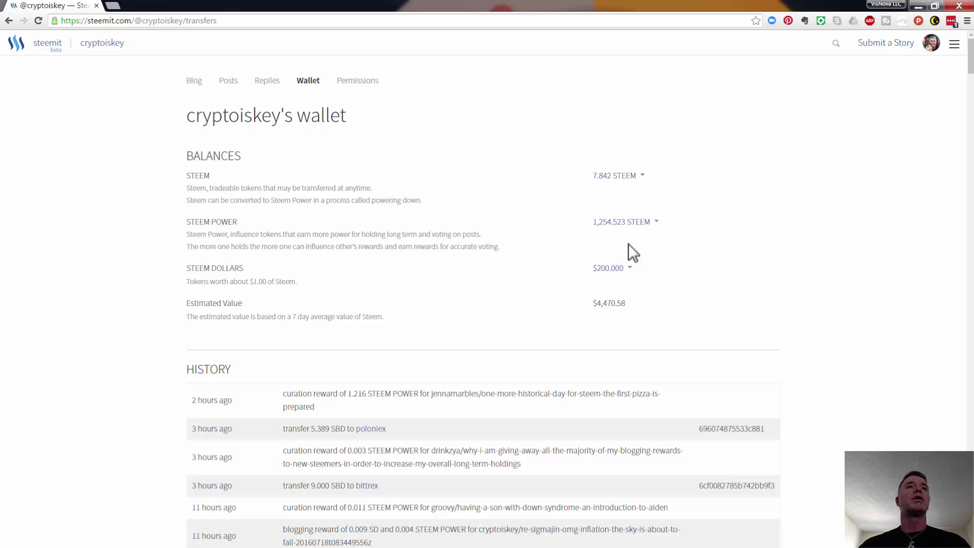
click(630, 268)
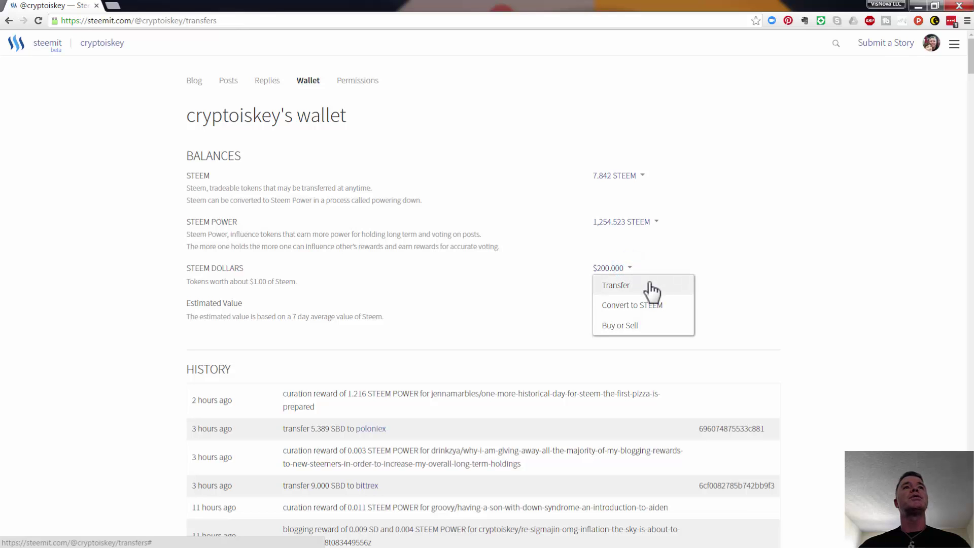
Step: Start a Steem Dollars transfer with 'poloniex' as the recipient
click(615, 287)
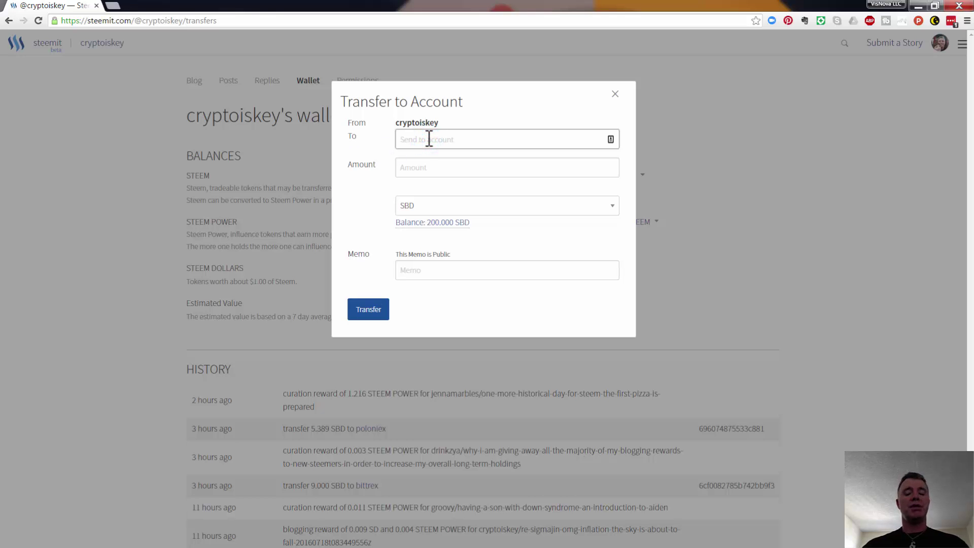
text(poloniex)
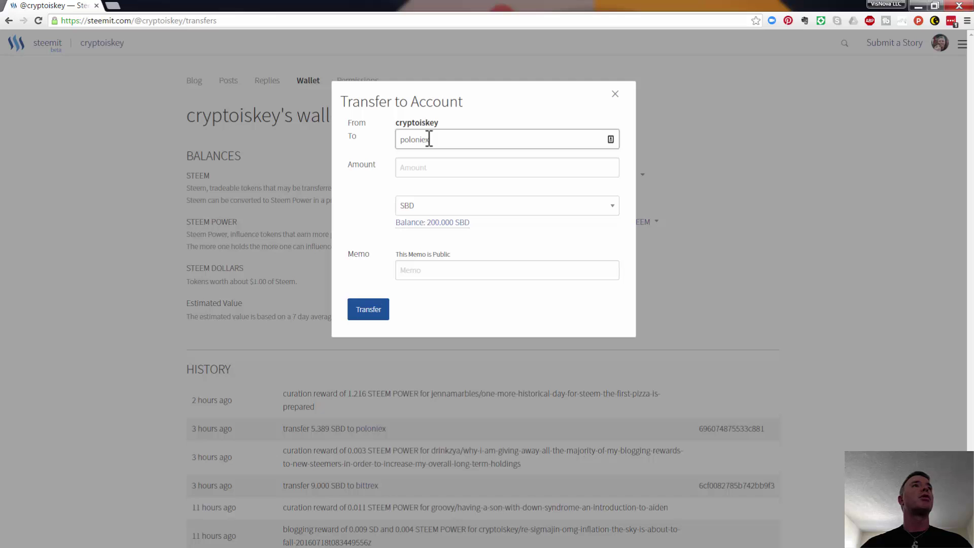
click(428, 270)
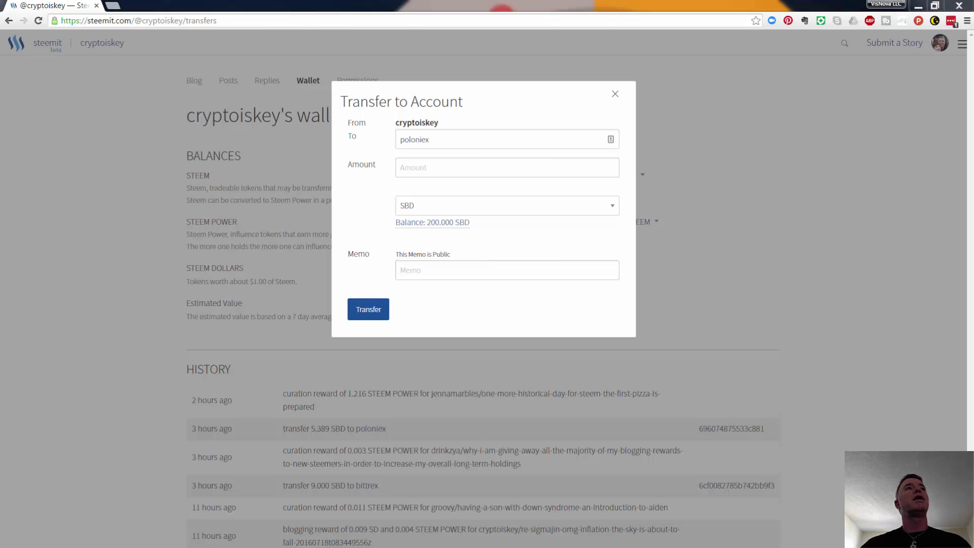
Step: Copy the SBD deposit memo from the Poloniex page
key(alt+Tab)
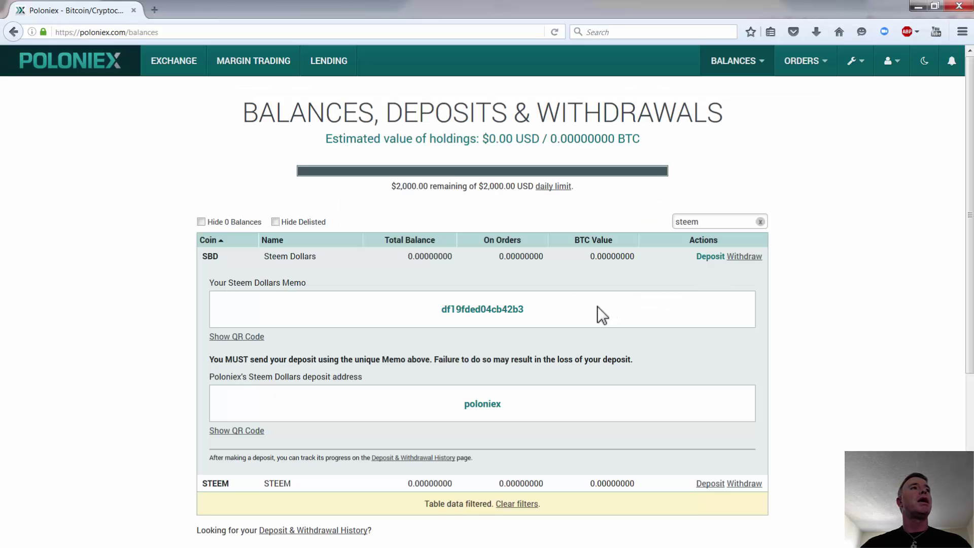
drag(528, 310, 428, 312)
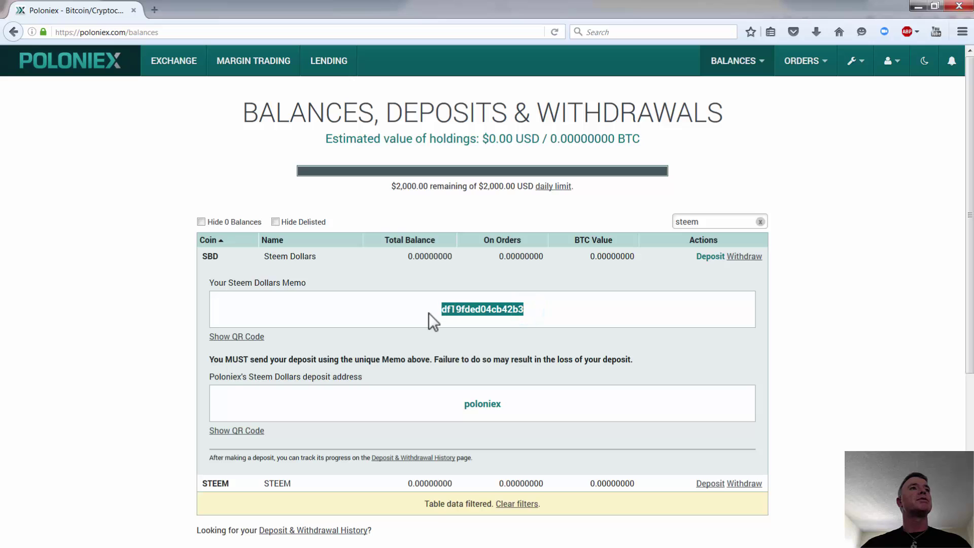
right_click(457, 310)
click(482, 319)
click(921, 7)
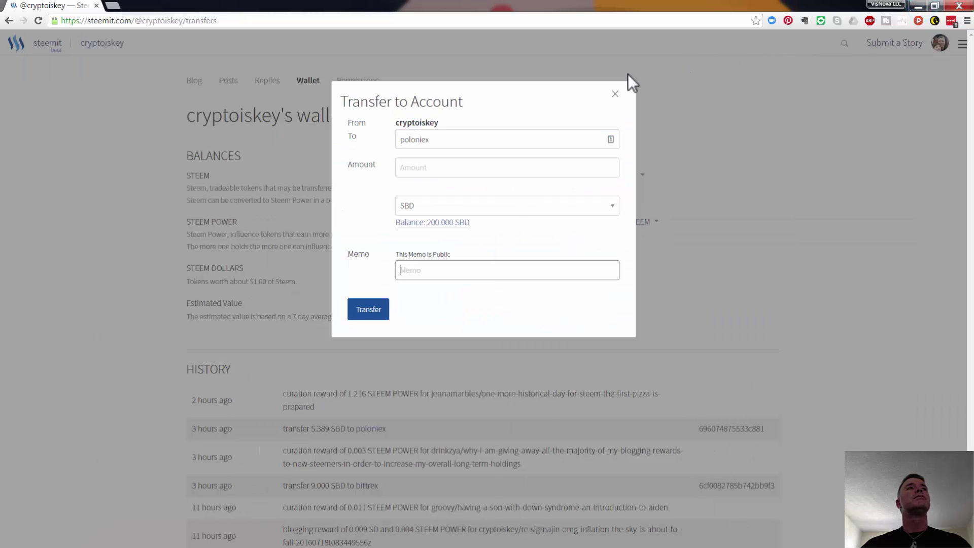
Step: Paste the deposit memo and set the amount to 5.00 with SBD as currency
click(415, 269)
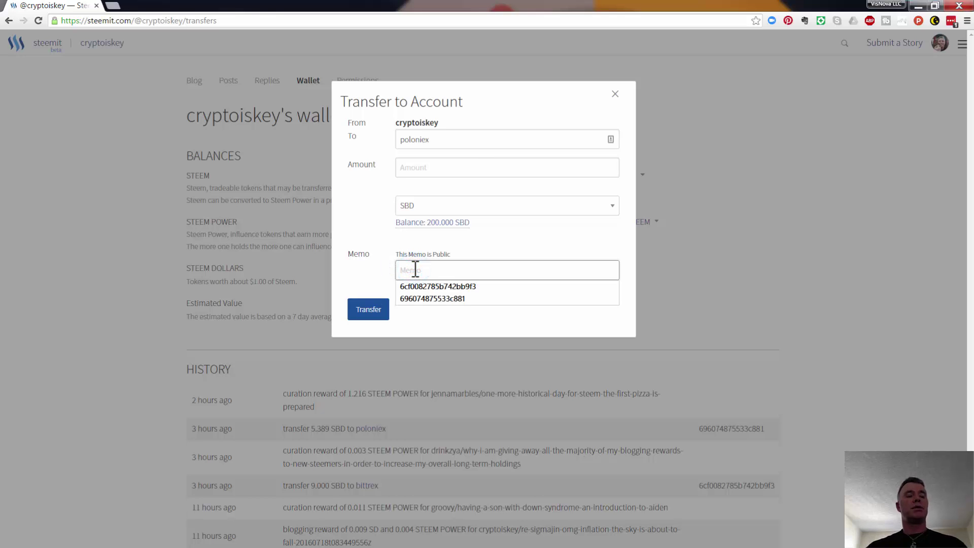
key(ctrl+v)
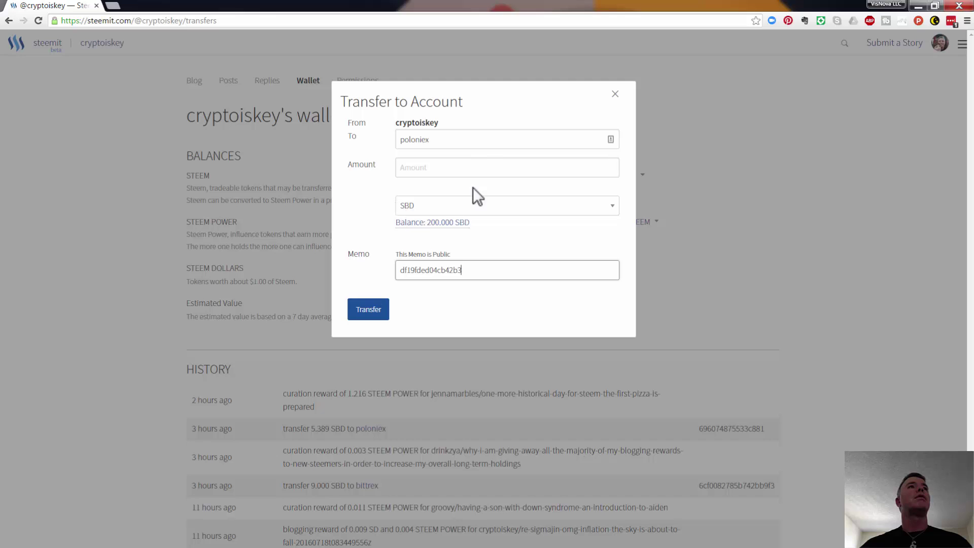
click(483, 167)
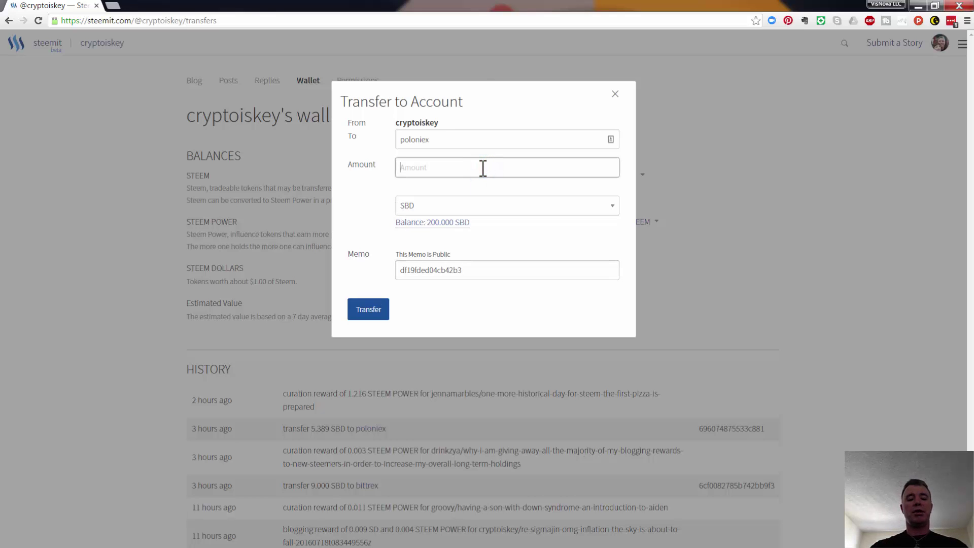
text(5.0)
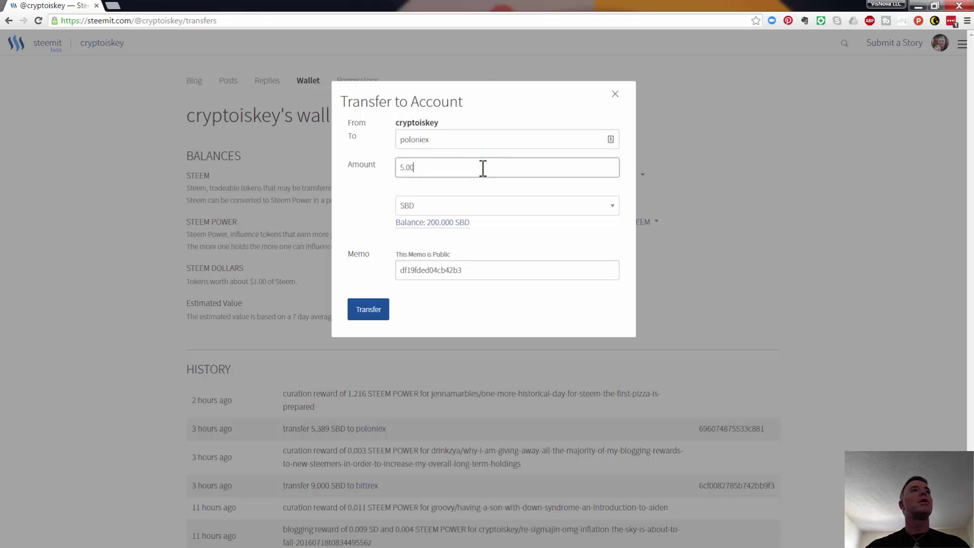
text(0)
click(357, 192)
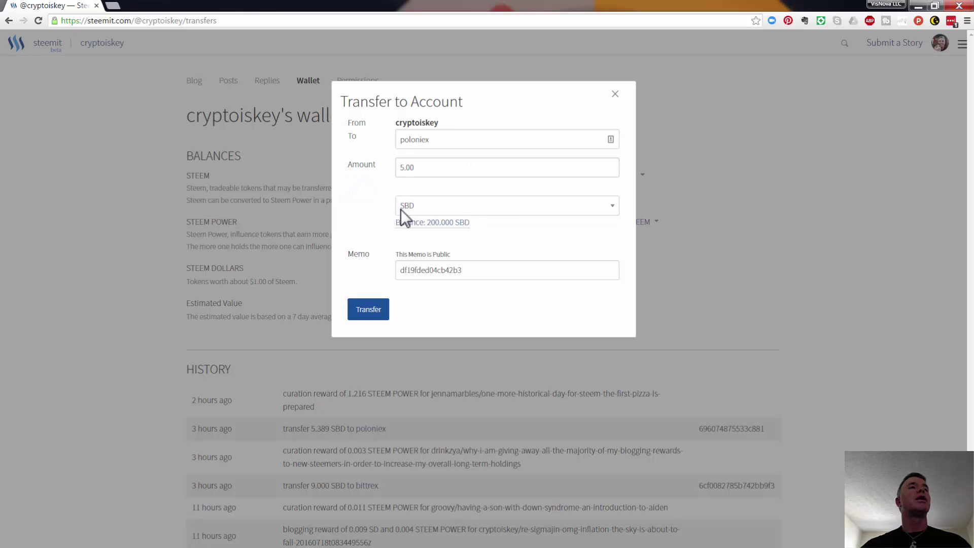
click(613, 205)
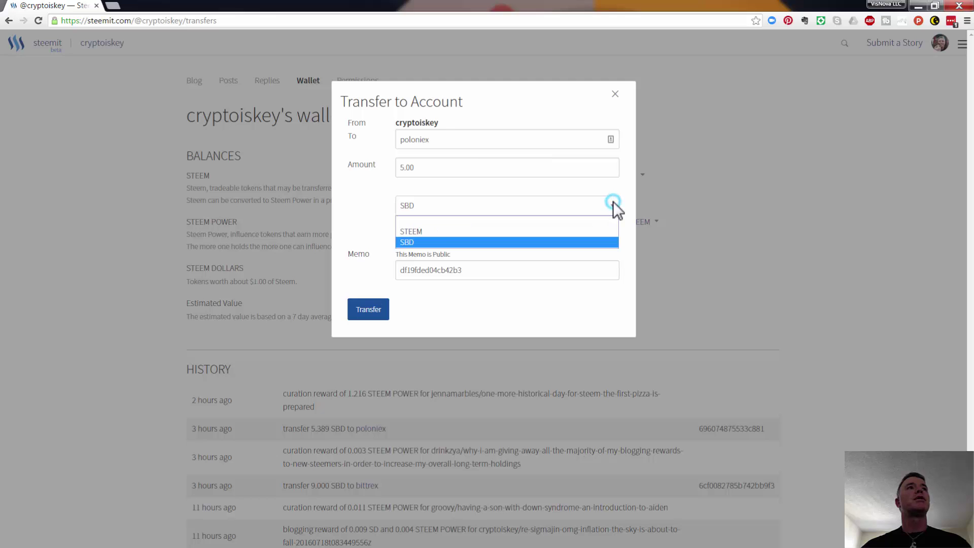
click(464, 241)
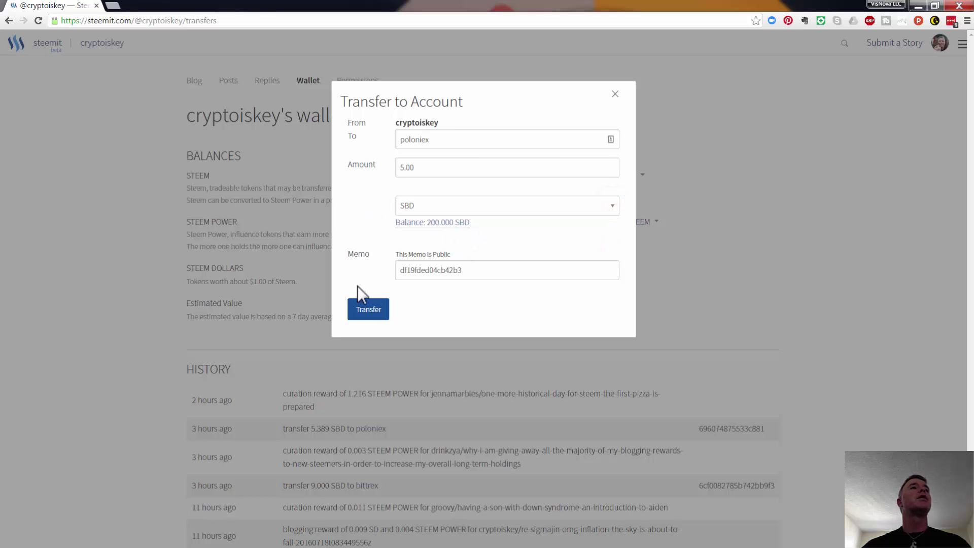
Step: Submit the 5.00 SBD transfer and sign it in the authentication dialog
click(367, 310)
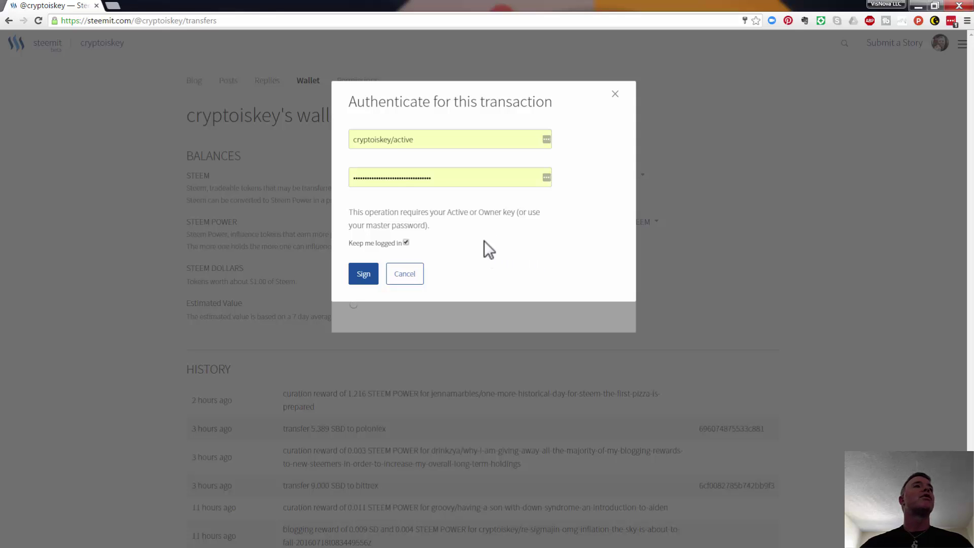
click(363, 274)
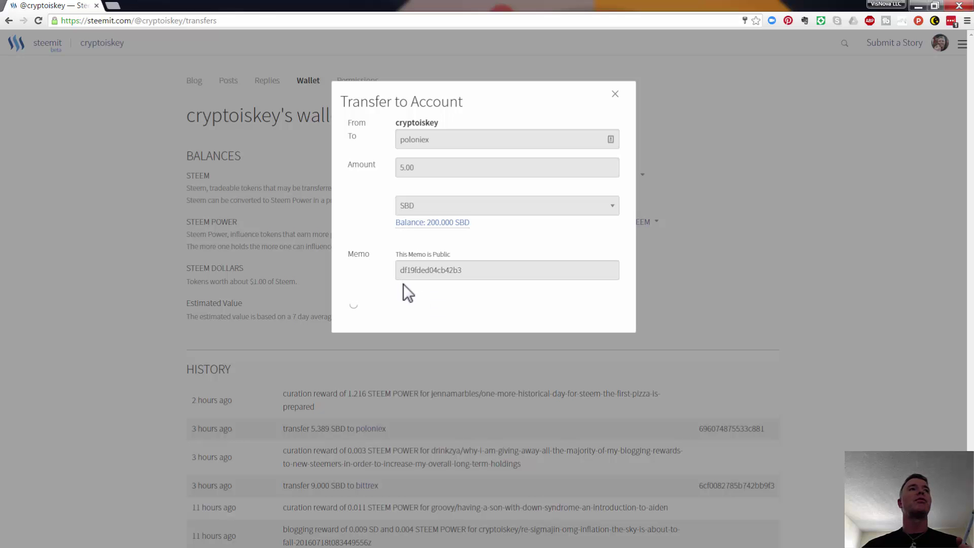
Step: Reopen the Steem Dollars transfer form with recipient poloniex and amount 5.00
click(104, 163)
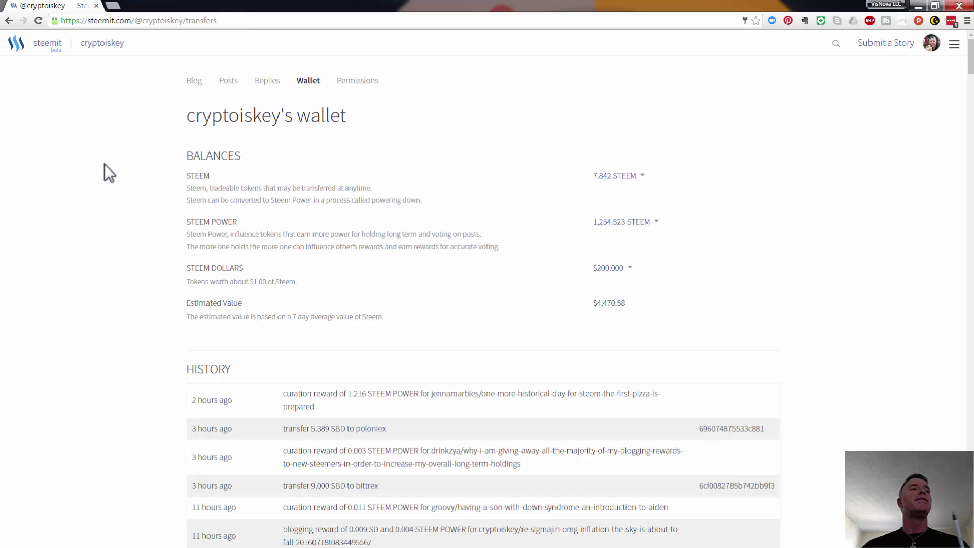
click(627, 267)
click(620, 288)
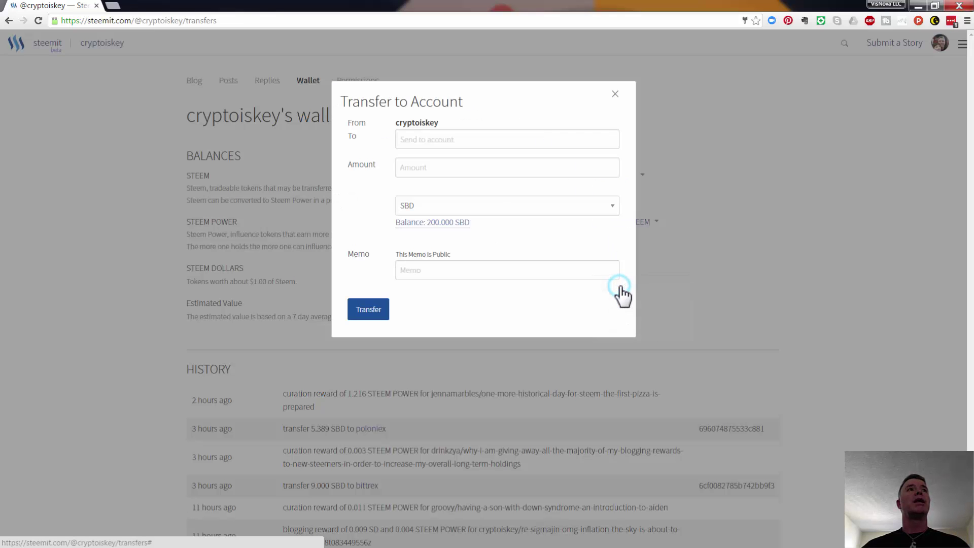
click(446, 143)
text(po)
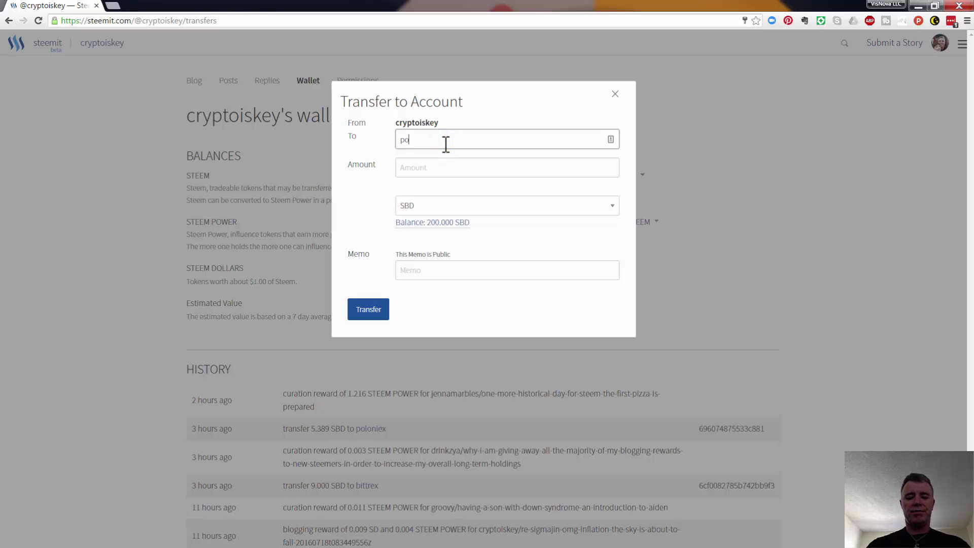
text(loniex)
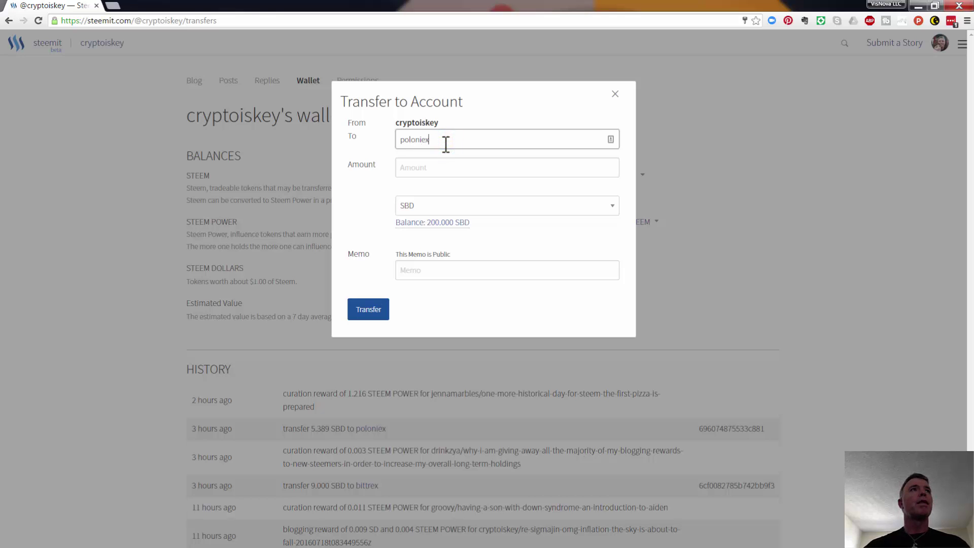
click(437, 170)
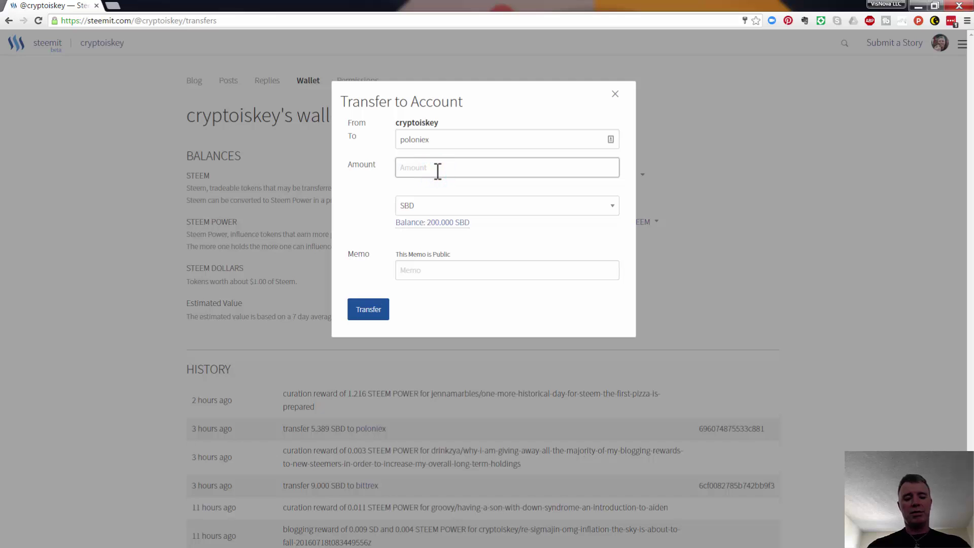
text(5.00)
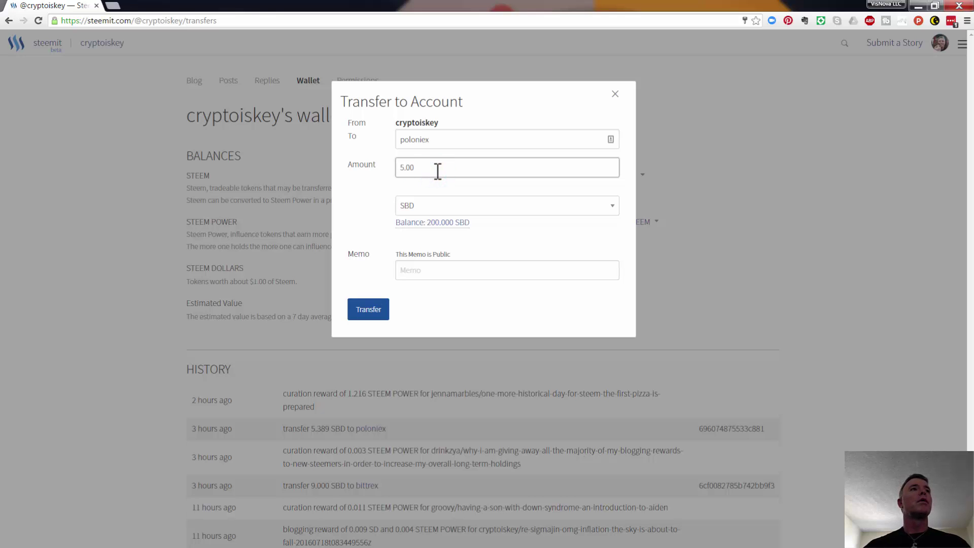
Step: Paste the Poloniex deposit memo and send the 5 SBD transfer
click(424, 271)
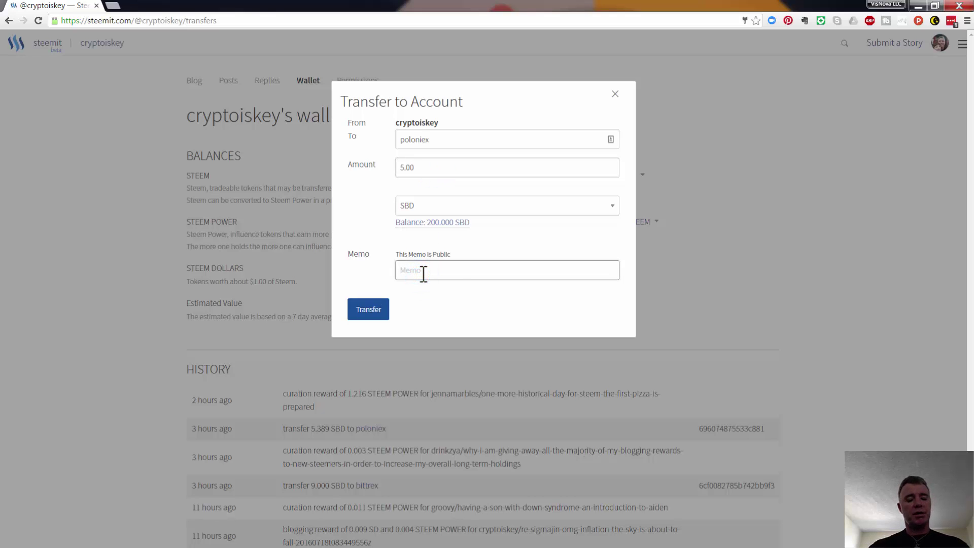
text(df19fded04cb42b3)
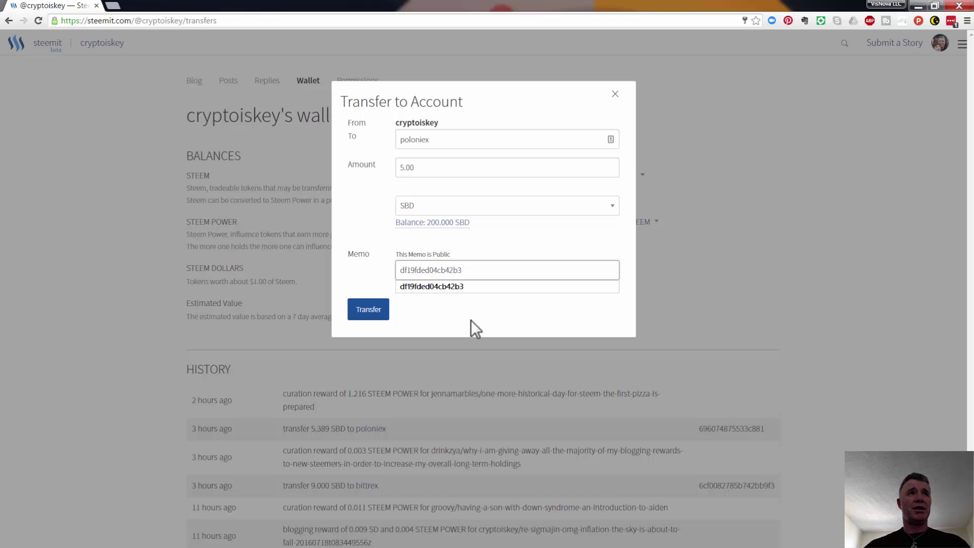
click(418, 286)
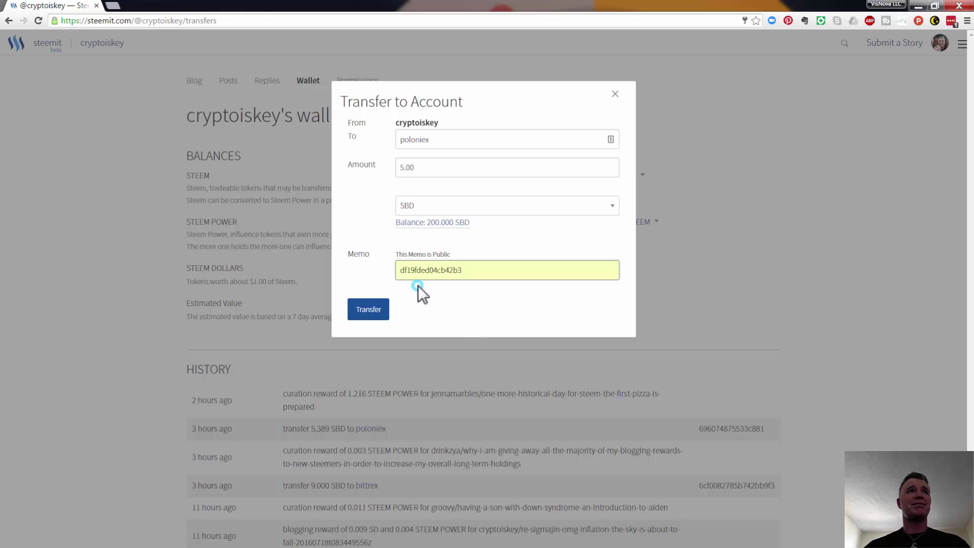
click(449, 292)
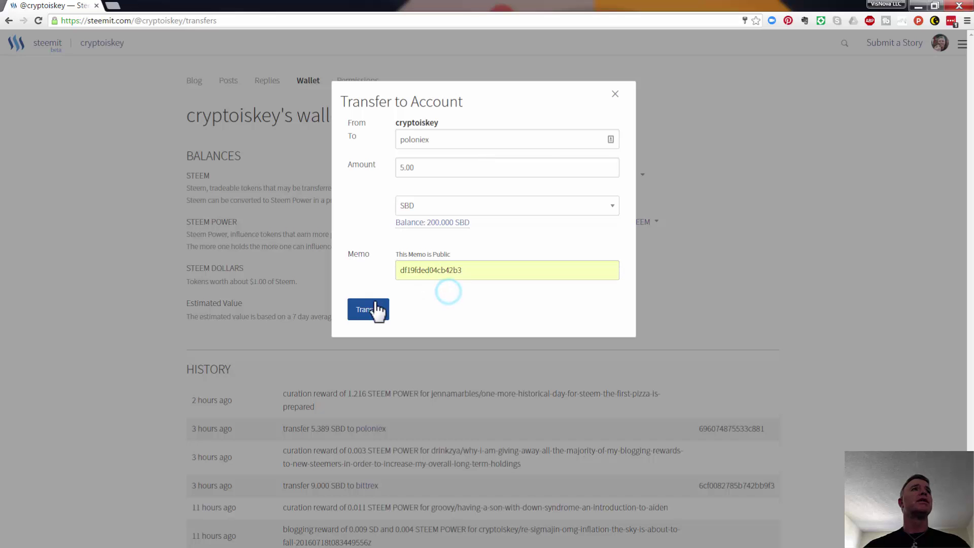
click(370, 307)
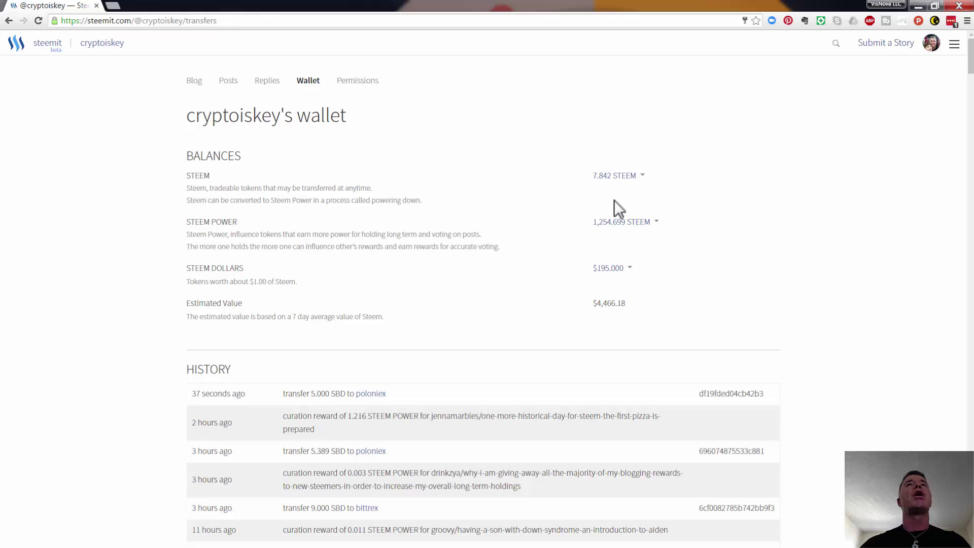
Step: Open Poloniex's Deposit & Withdrawal History and reload until the 5 SBD deposit shows Complete
click(918, 7)
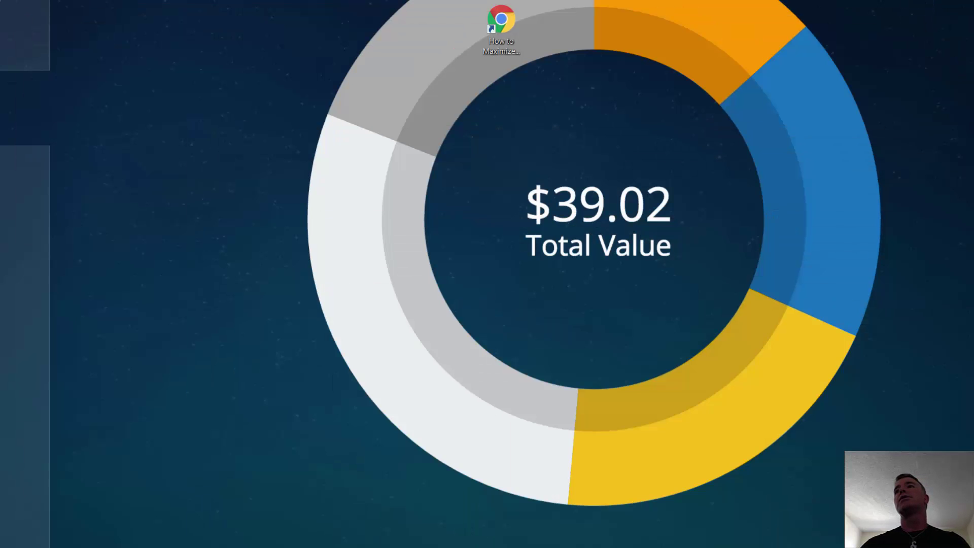
key(alt+Tab)
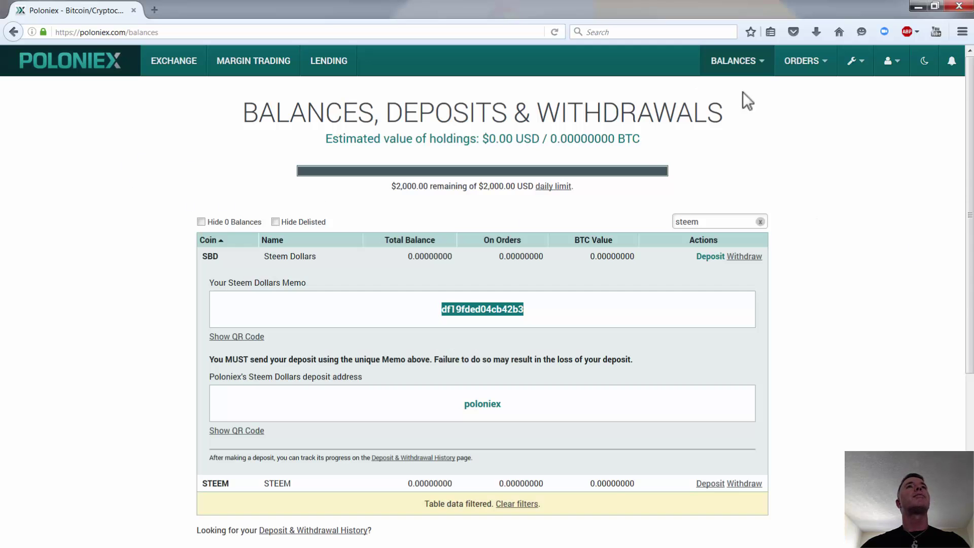
click(759, 59)
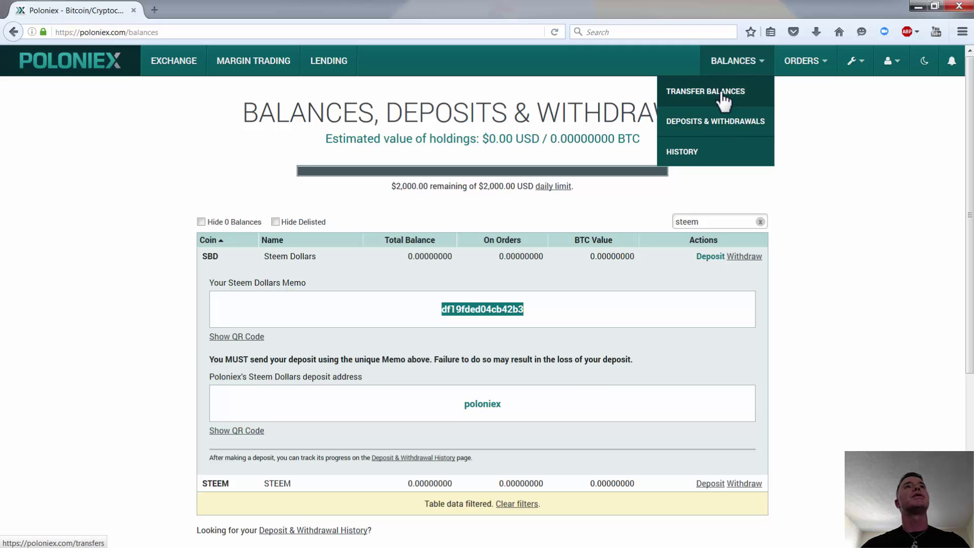
click(677, 162)
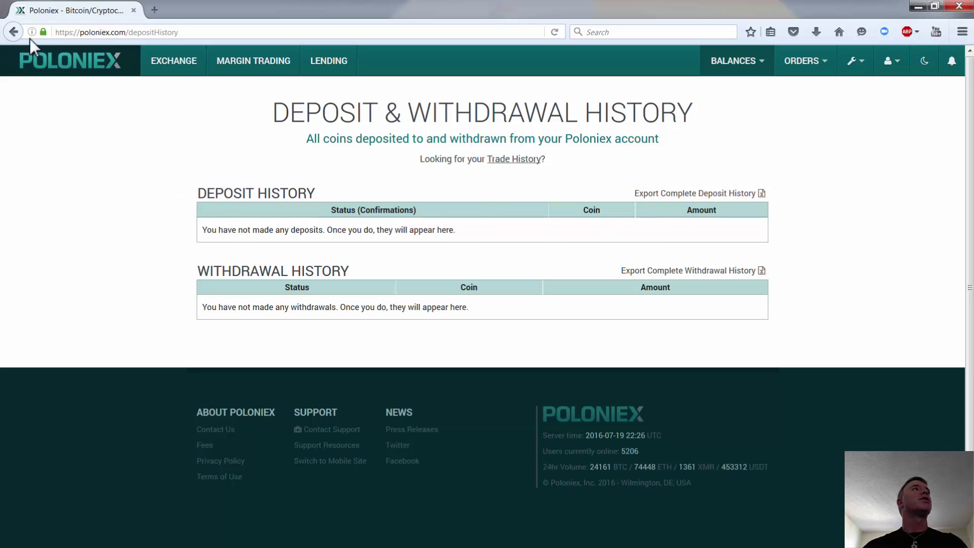
click(556, 33)
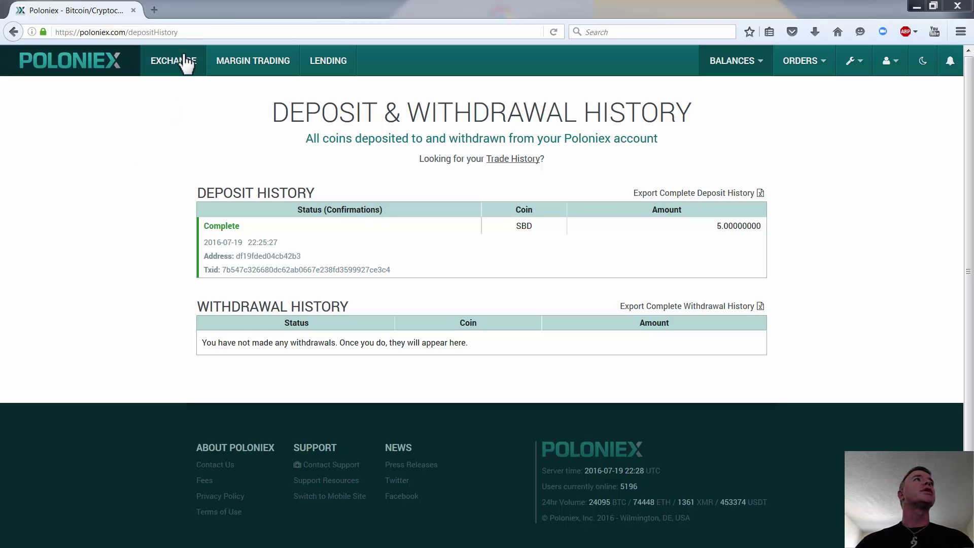
Step: Open the SBD/BTC market from the BTC exchange list and bring its Buy/Sell forms into view
click(167, 61)
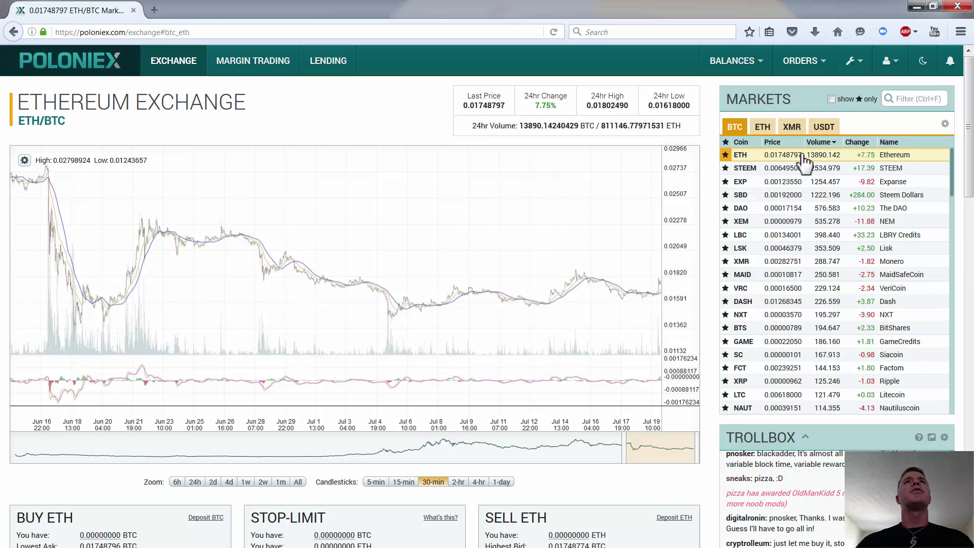
click(889, 198)
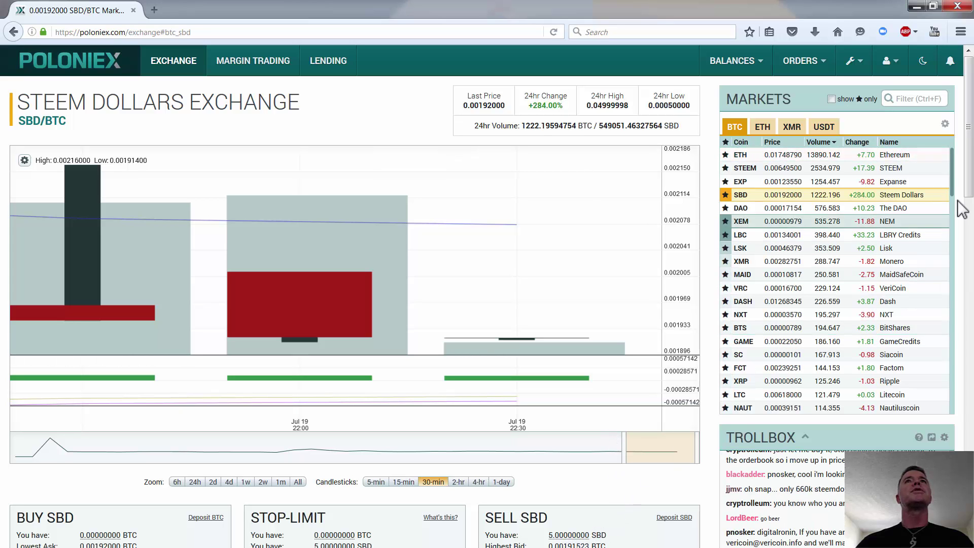
drag(959, 201, 951, 296)
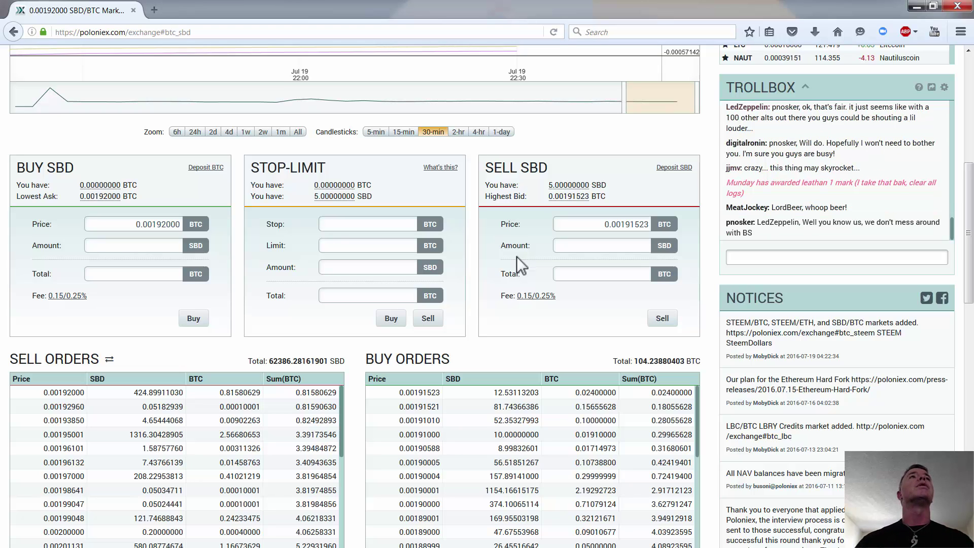
Step: Sell the full 5 SBD balance for BTC at 0.00191523 and confirm the order
click(574, 185)
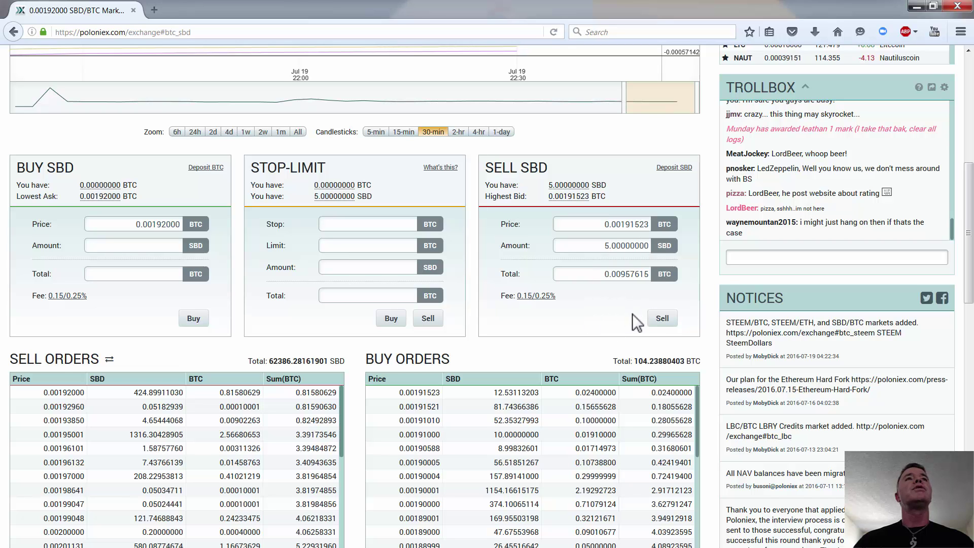
click(663, 320)
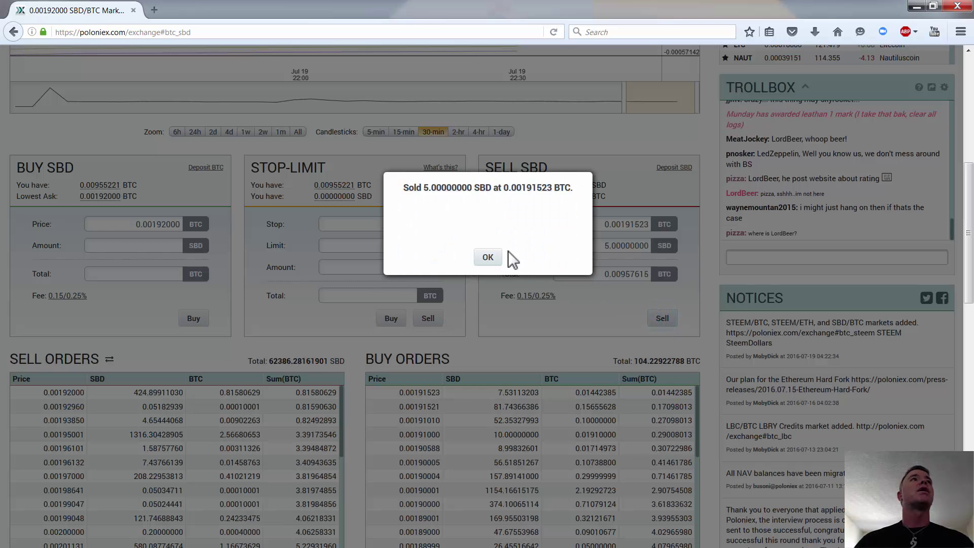
click(488, 262)
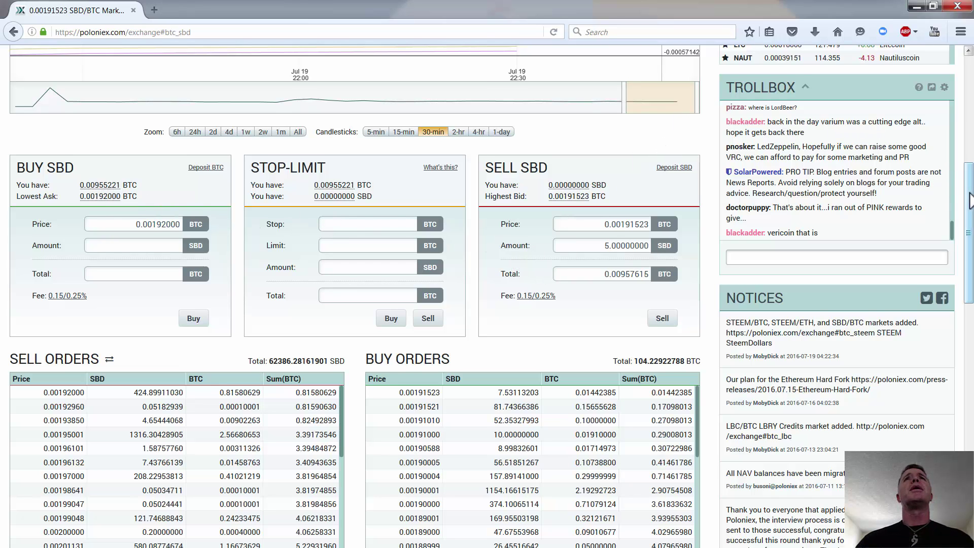
drag(969, 187, 973, 80)
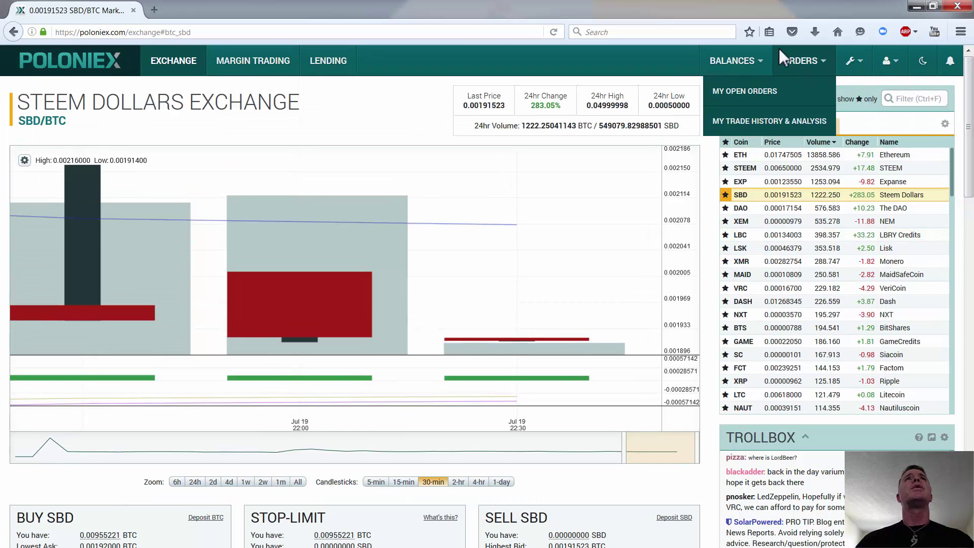
Step: Go to Deposits & Withdrawals and filter the coin list by 'btc'
mouse_move(742, 57)
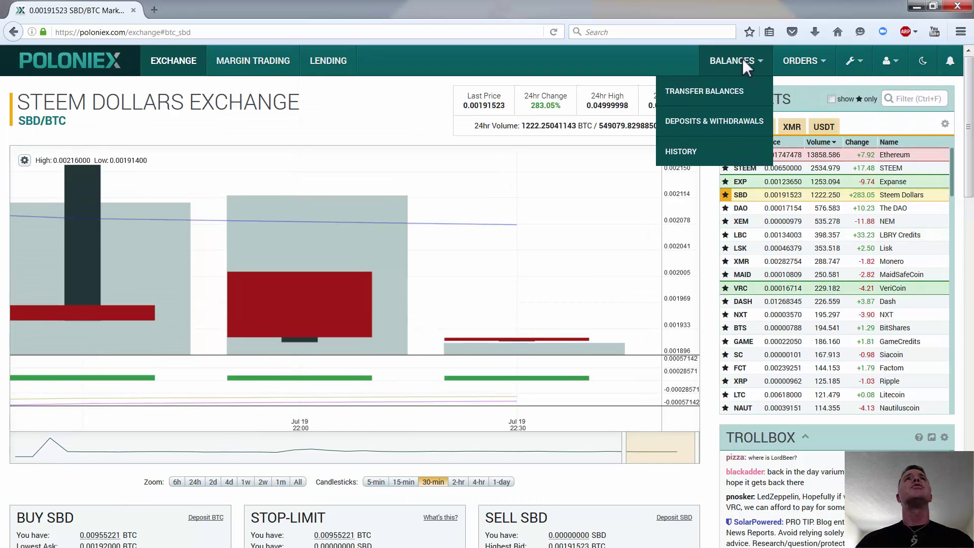
click(696, 121)
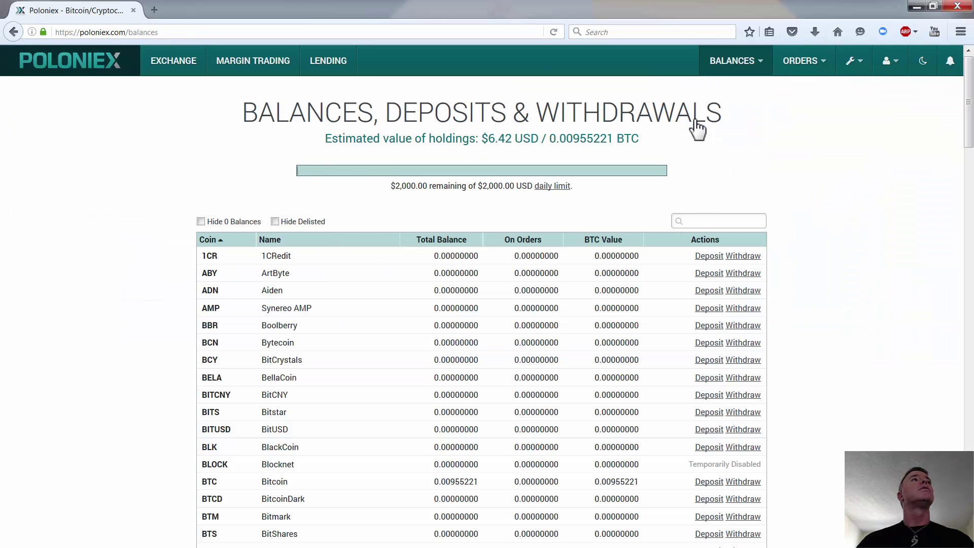
click(693, 220)
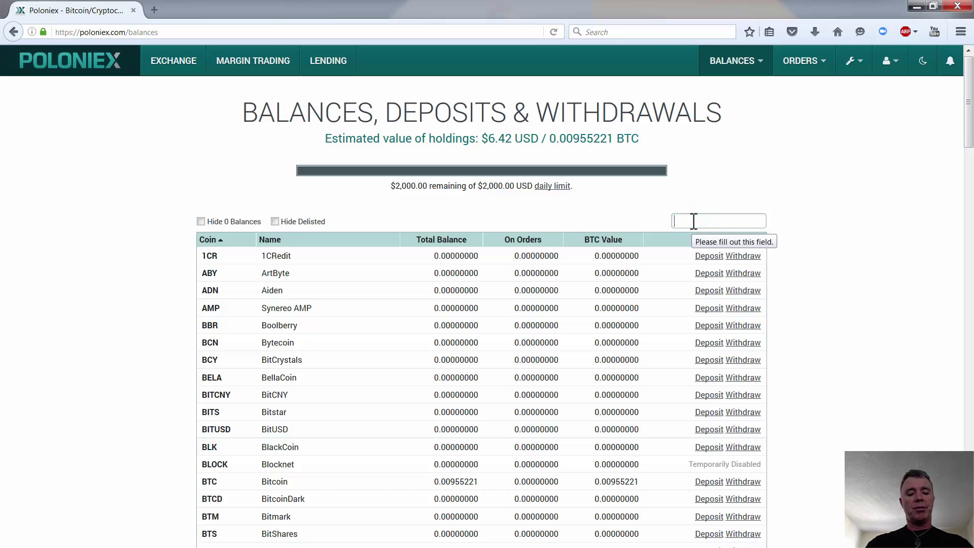
text(btc)
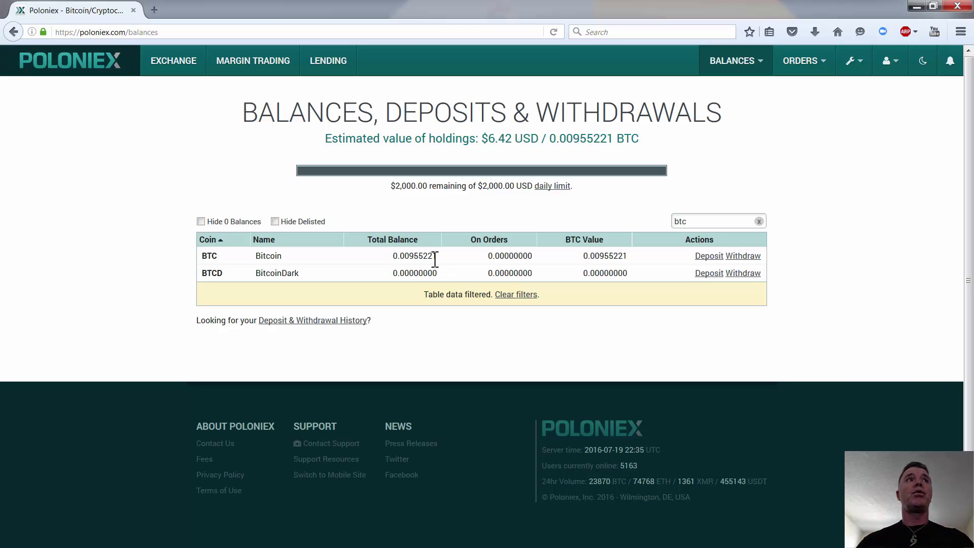
Step: Expand the Withdraw form in the Bitcoin row, showing 0.00955221 BTC available
click(745, 258)
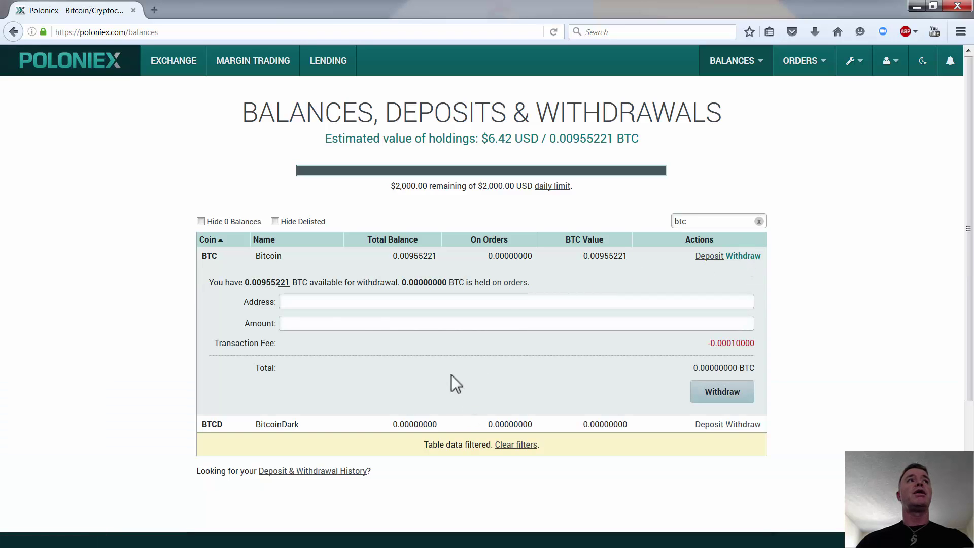